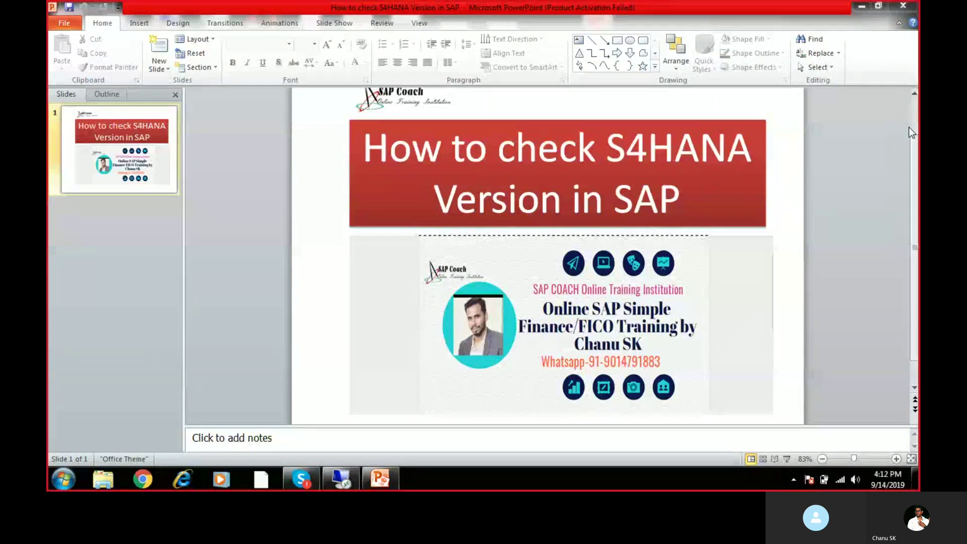
{"action": "scroll", "coordinate": [915, 112], "scroll_direction": "up", "scroll_amount": 1}
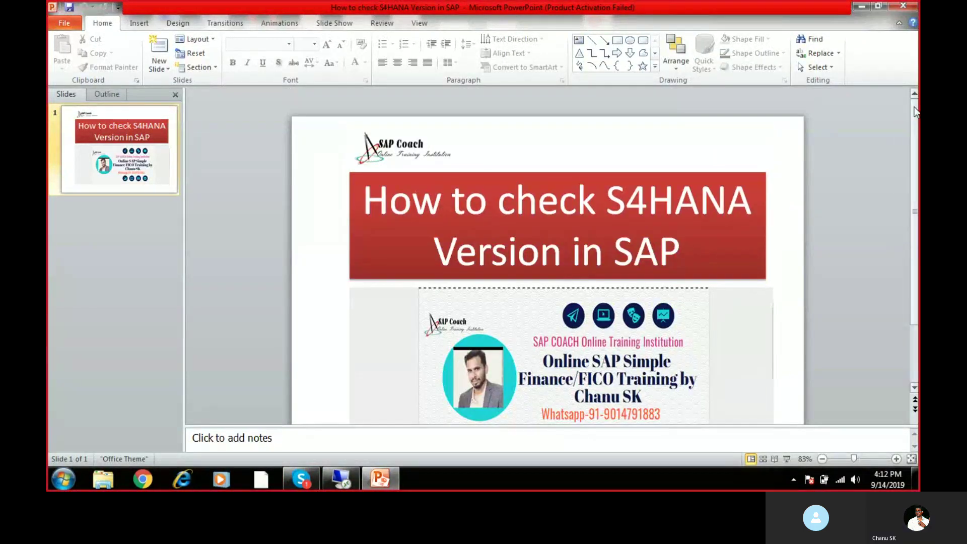
{"action": "left_click_drag", "start_coordinate": [916, 112], "coordinate": [916, 157]}
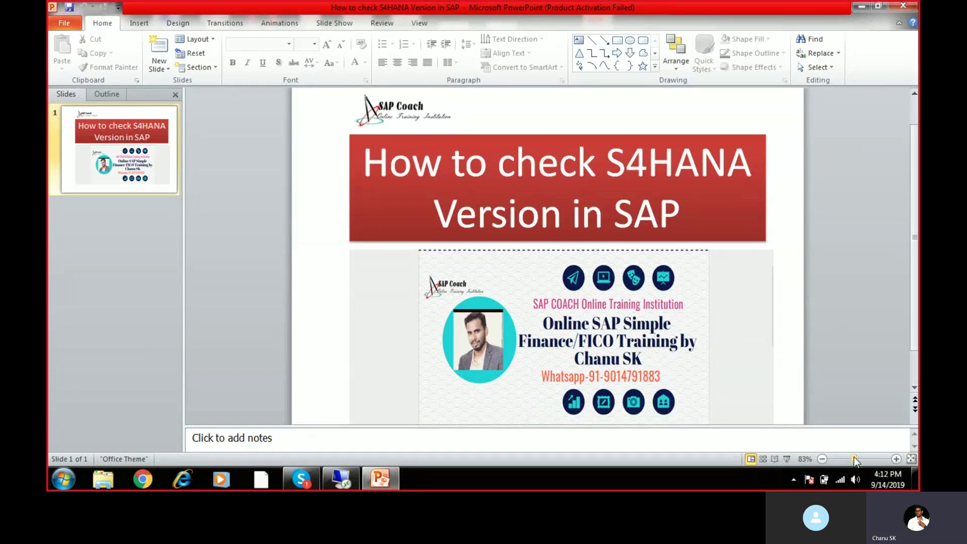
Widen the slide view, then bring the remote SAP session to the front
{"action": "left_click_drag", "start_coordinate": [856, 461], "coordinate": [858, 461]}
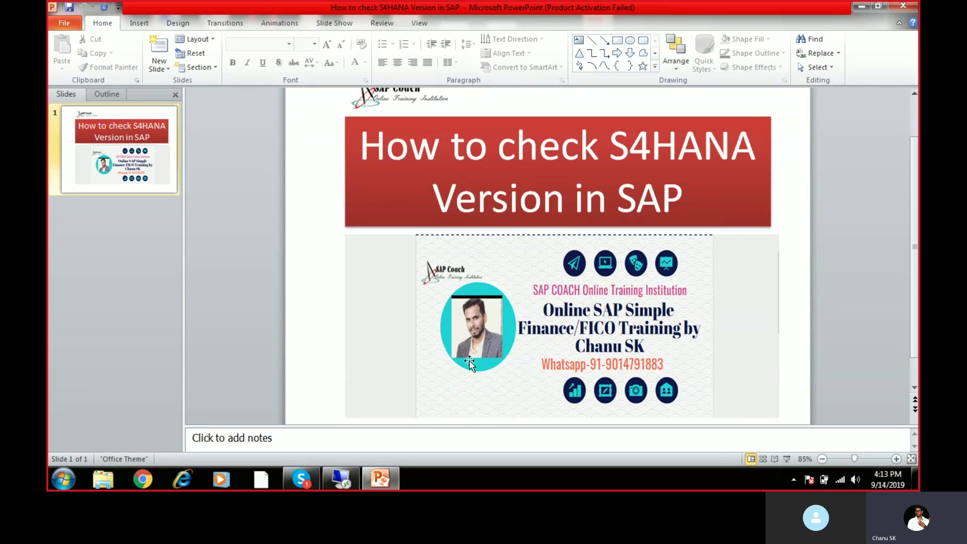
{"action": "left_click_drag", "start_coordinate": [916, 154], "coordinate": [919, 142]}
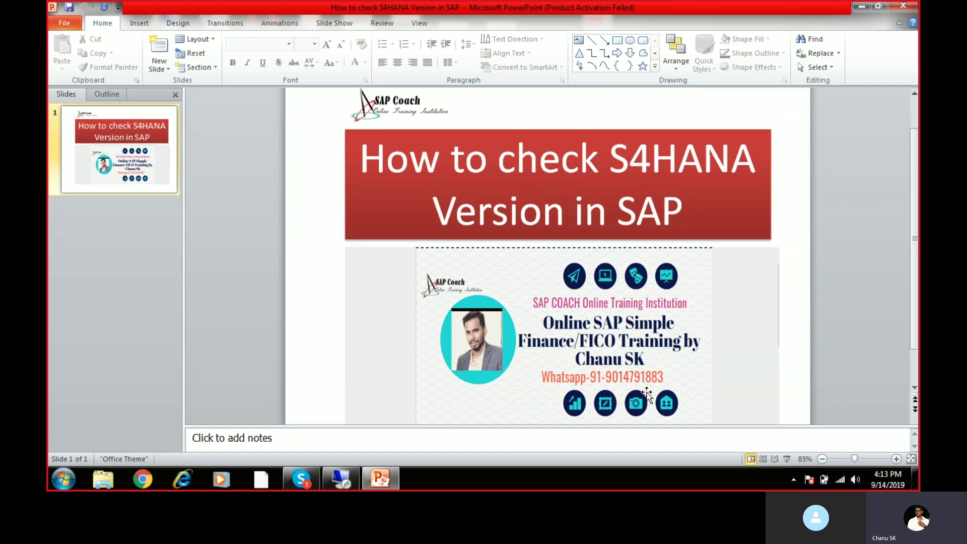
{"action": "left_click", "coordinate": [346, 481]}
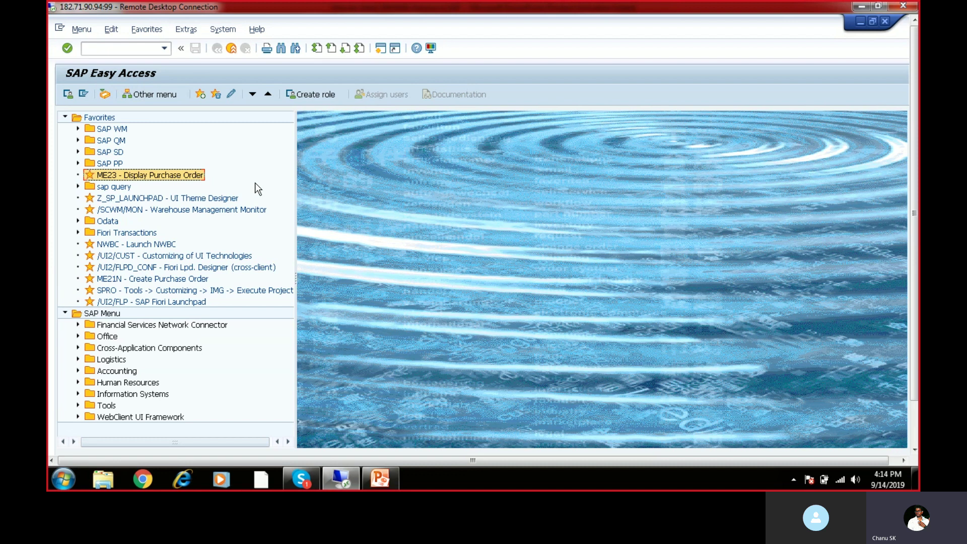
Open System > Status and select the HDB database system value
{"action": "left_click", "coordinate": [234, 33]}
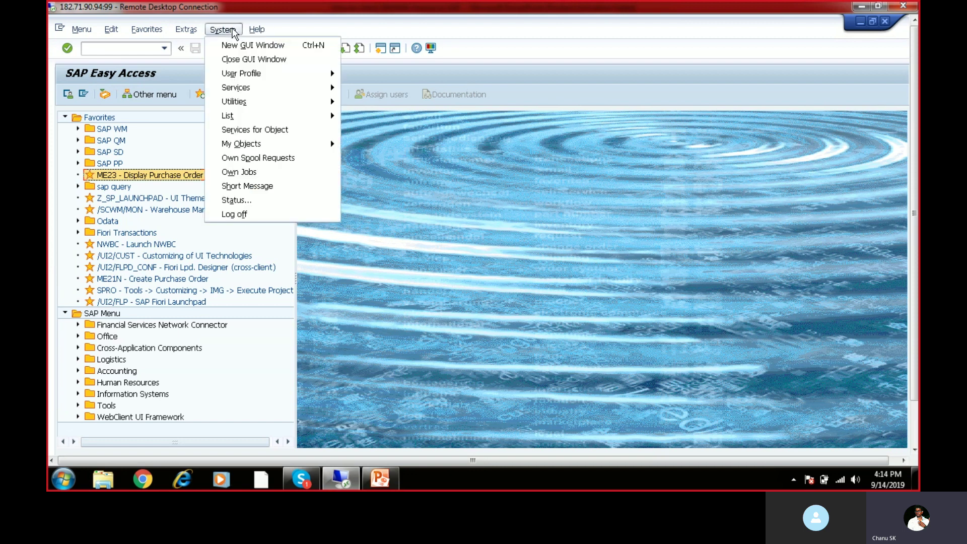
{"action": "left_click", "coordinate": [256, 200]}
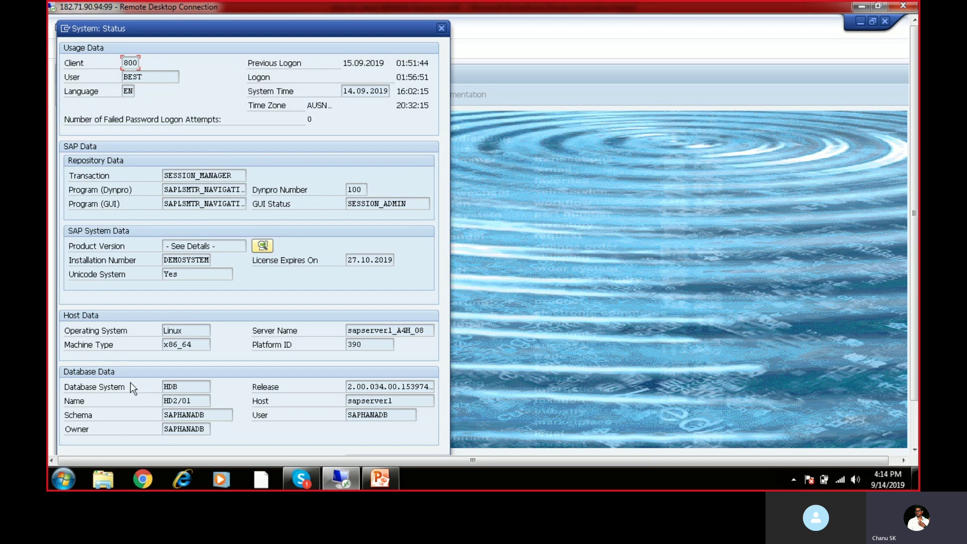
{"action": "left_click_drag", "start_coordinate": [185, 386], "coordinate": [163, 385]}
{"action": "left_click", "coordinate": [269, 248]}
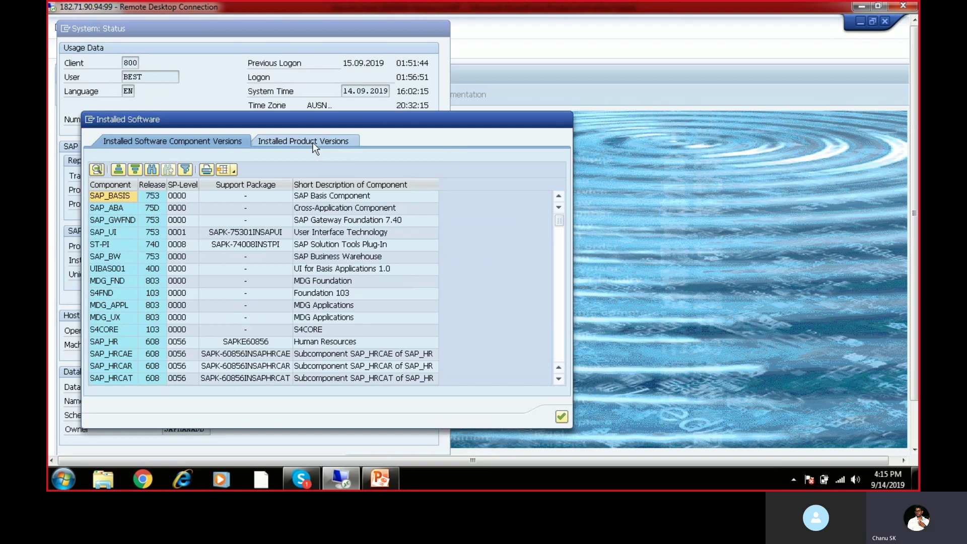
{"action": "left_click", "coordinate": [314, 145]}
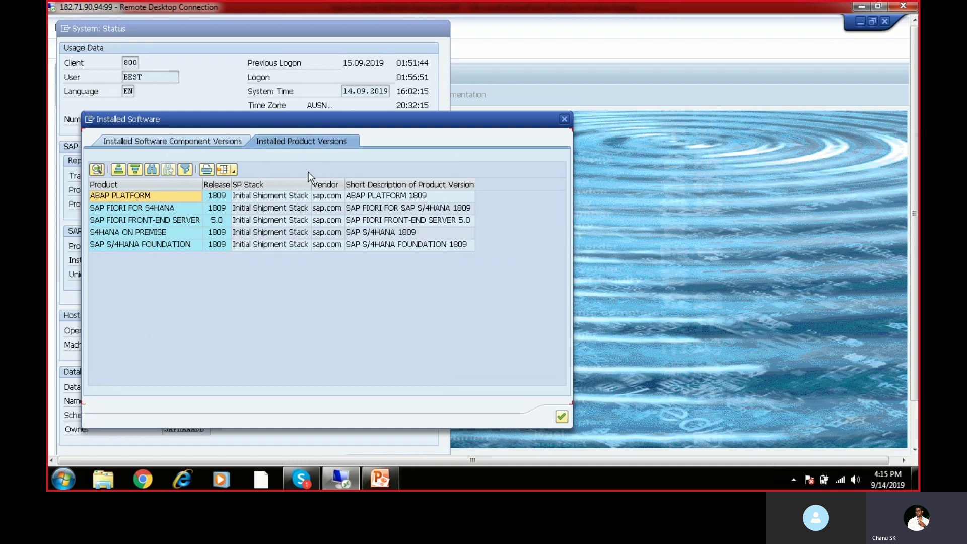
{"action": "left_click", "coordinate": [194, 236]}
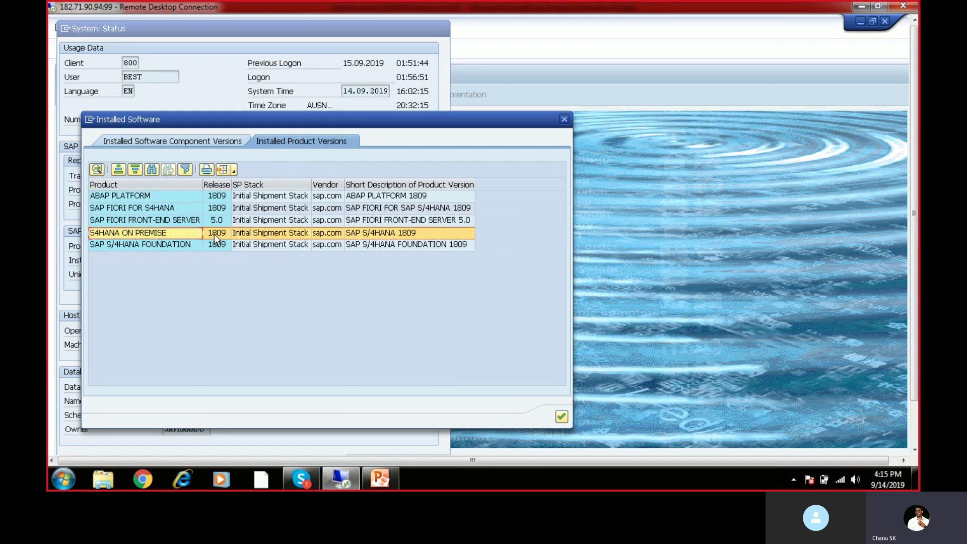
Page through the software component versions, then show S4HANA ON PREMISE release 1809
{"action": "left_click", "coordinate": [212, 144]}
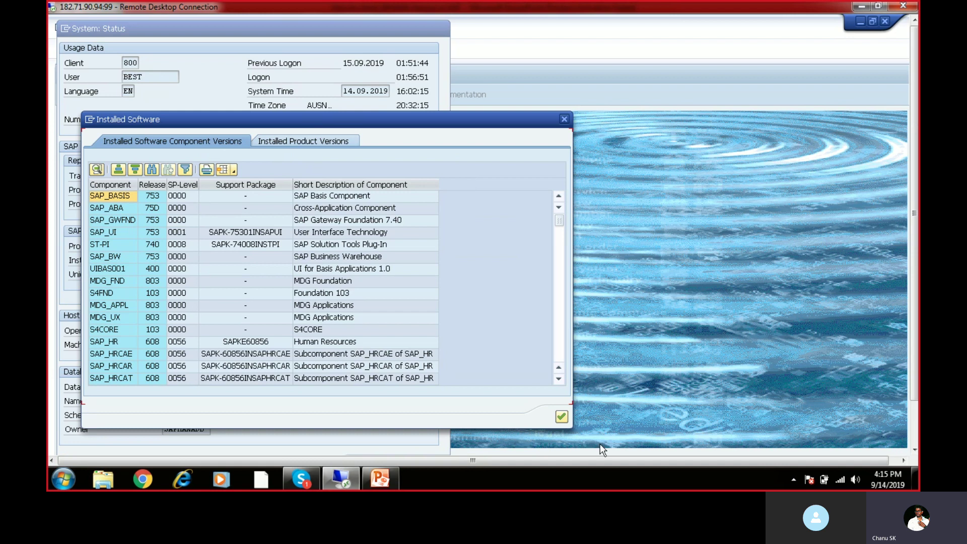
{"action": "left_click", "coordinate": [560, 349]}
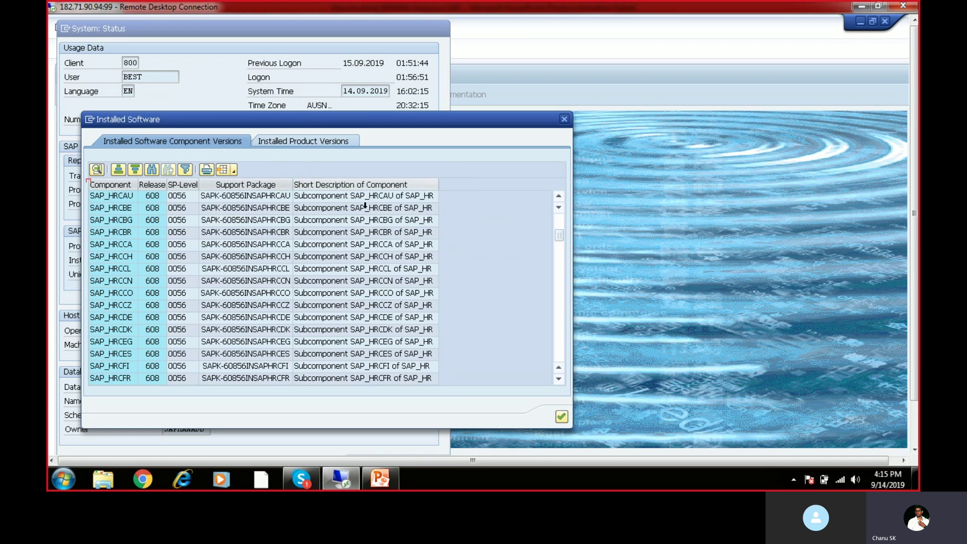
{"action": "left_click_drag", "start_coordinate": [558, 232], "coordinate": [558, 222]}
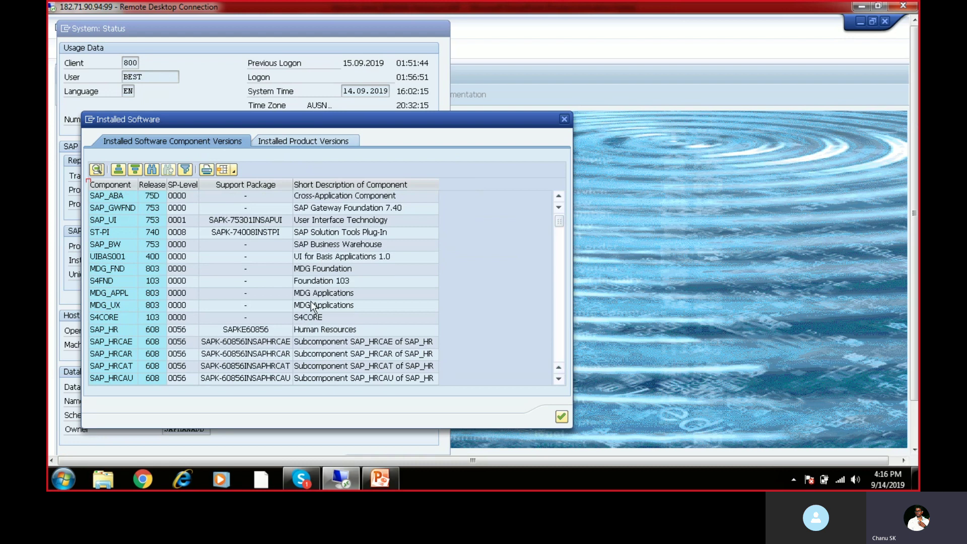
{"action": "left_click", "coordinate": [321, 141]}
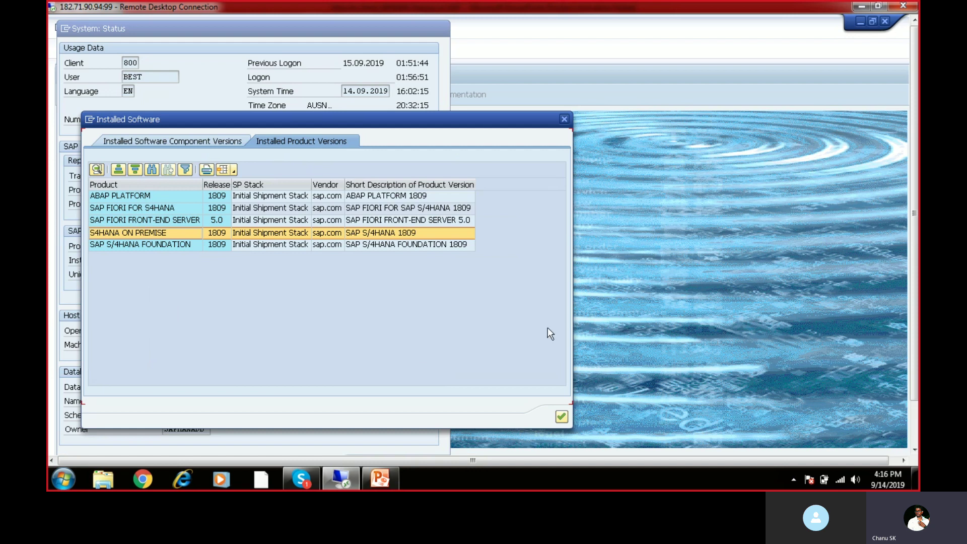
Dismiss the Installed Software list and the System: Status window with Enter
{"action": "key", "text": "Return"}
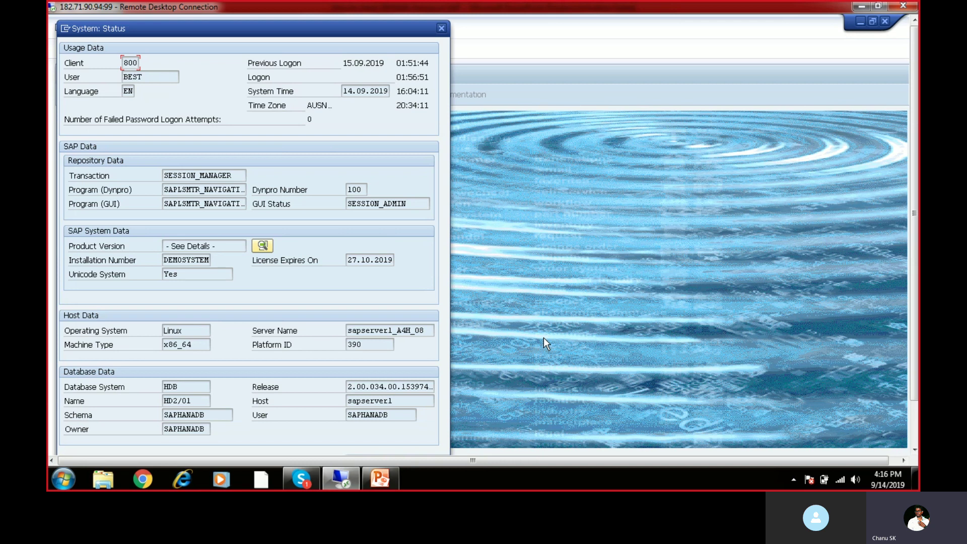
{"action": "key", "text": "Return"}
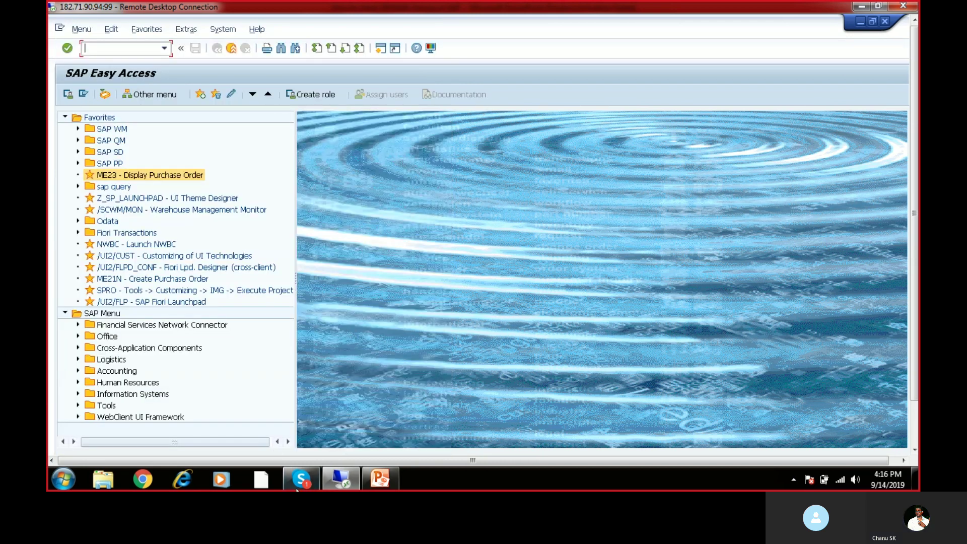